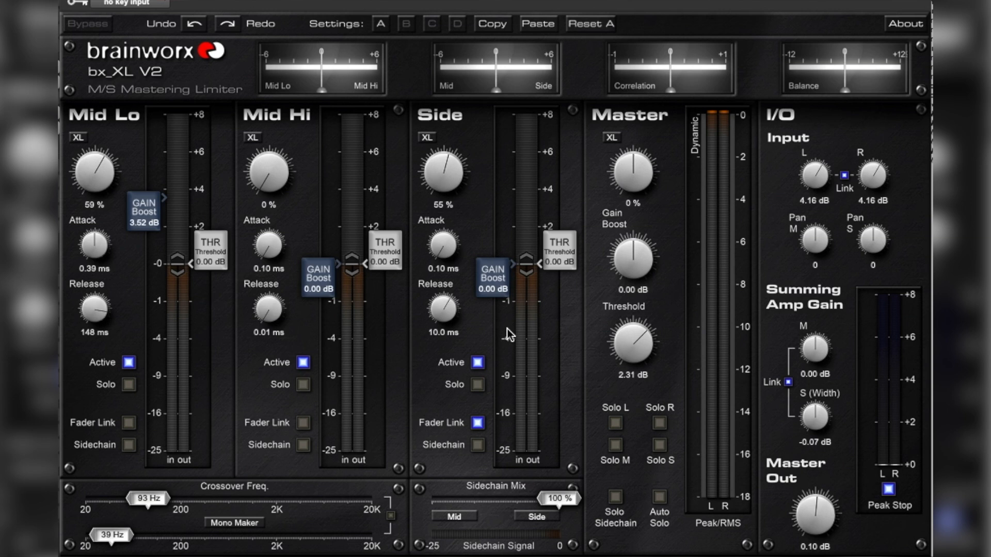
Set the Mid Lo gain boost to 1.03 dB, keeping the Mid Lo threshold at 0 dB
drag(151, 210, 137, 274)
mouse_move(213, 258)
mouse_down()
mouse_move(214, 281)
mouse_move(214, 239)
mouse_up()
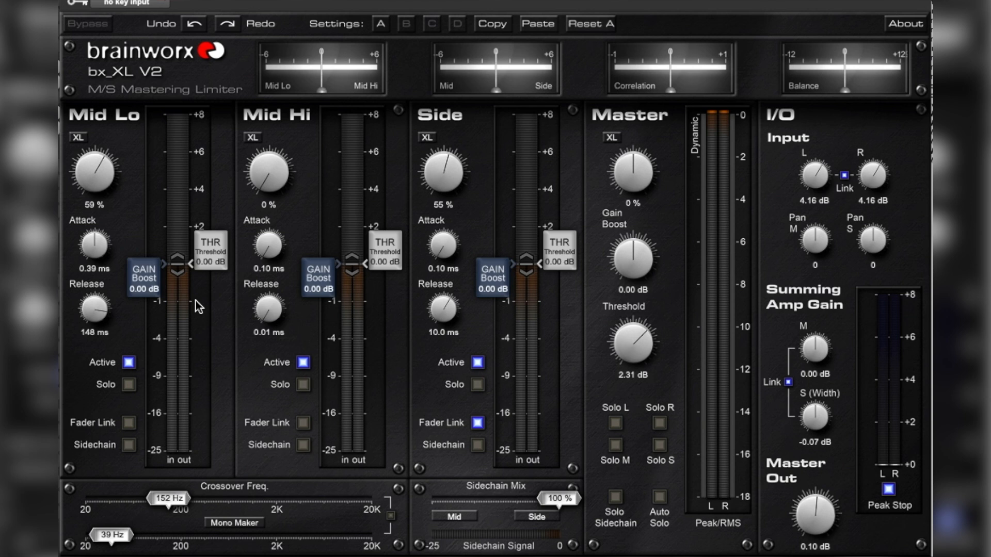
drag(153, 281, 154, 262)
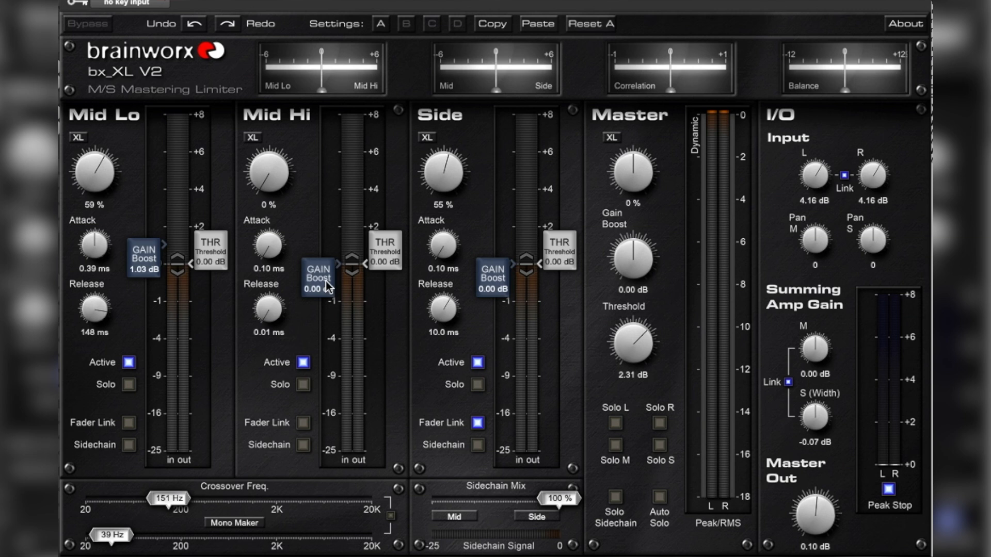
Set the crossover frequency to about 80 Hz and the Mono Maker frequency to 46 Hz
drag(171, 499, 151, 501)
mouse_move(110, 544)
mouse_down()
mouse_move(249, 539)
mouse_move(122, 537)
mouse_up()
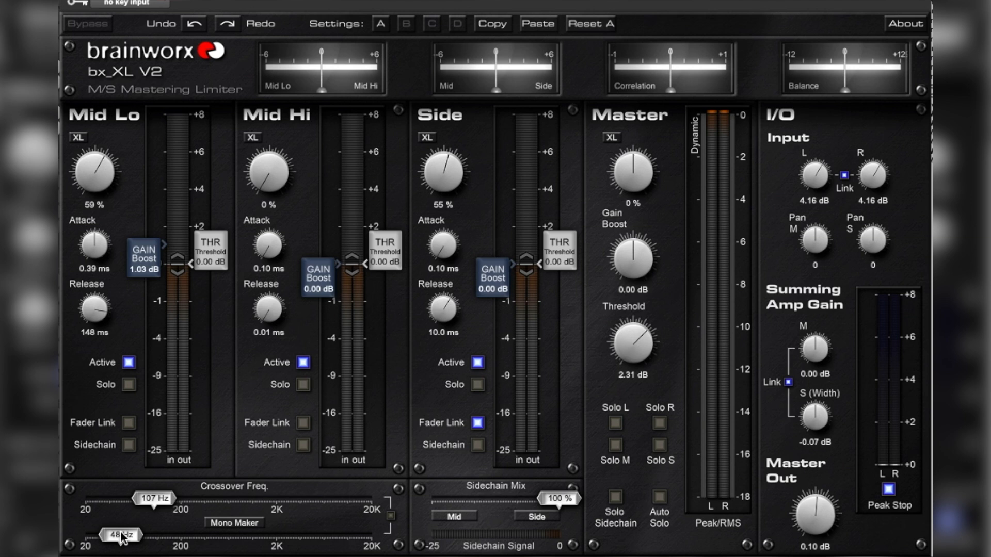
drag(122, 537, 181, 549)
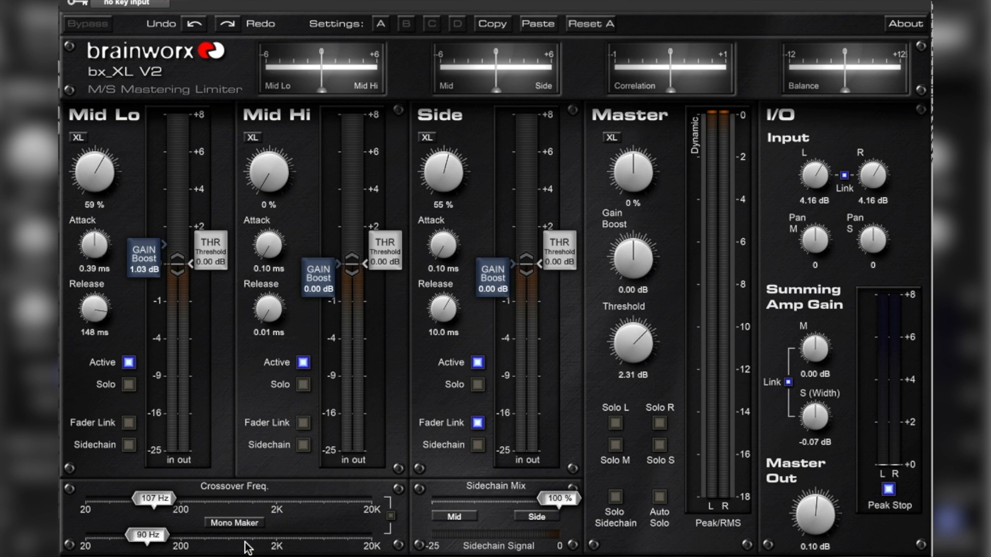
drag(155, 542, 119, 530)
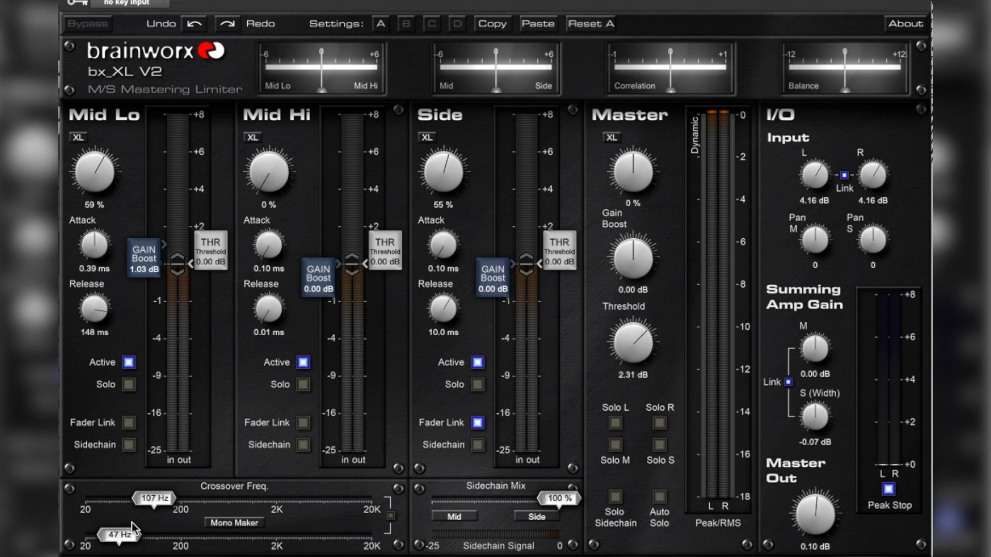
drag(153, 499, 142, 498)
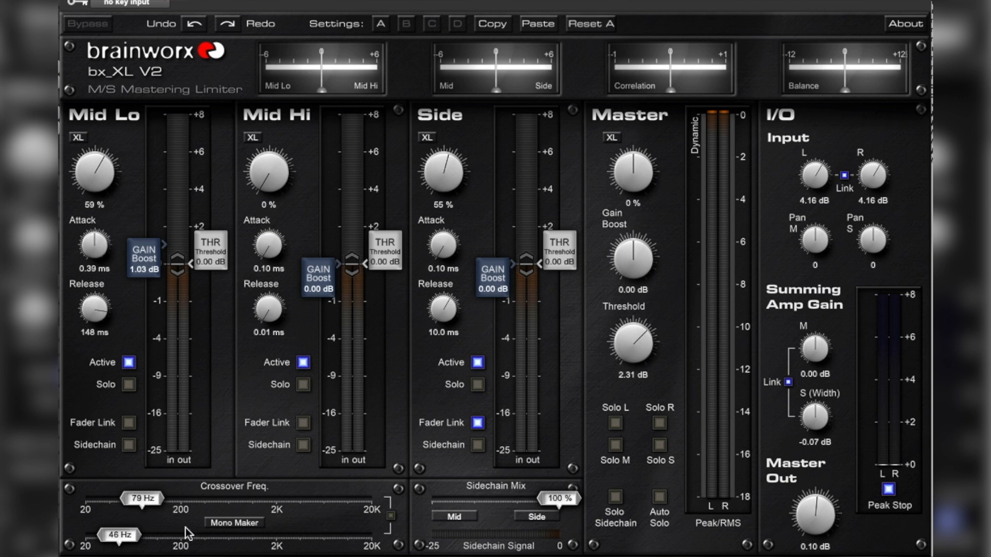
Reset the Mid Lo gain boost to 0 dB and set the Mid Hi threshold to -0.14 dB
drag(157, 268, 170, 283)
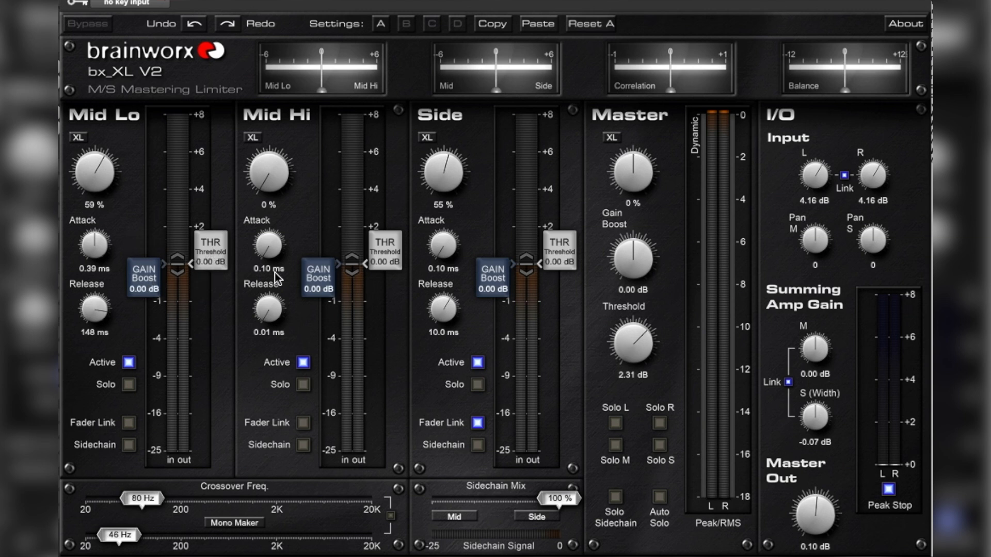
drag(390, 262, 387, 225)
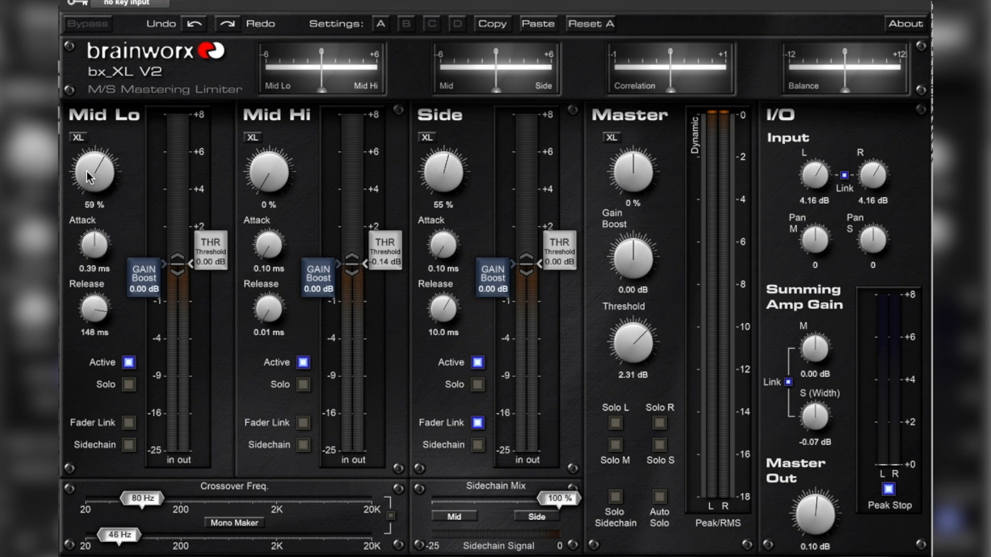
Set the XL amount to 25% for Mid Lo and 57% for Mid Hi, with the crossover frequency at 94 Hz
drag(95, 179, 97, 181)
drag(263, 180, 258, 131)
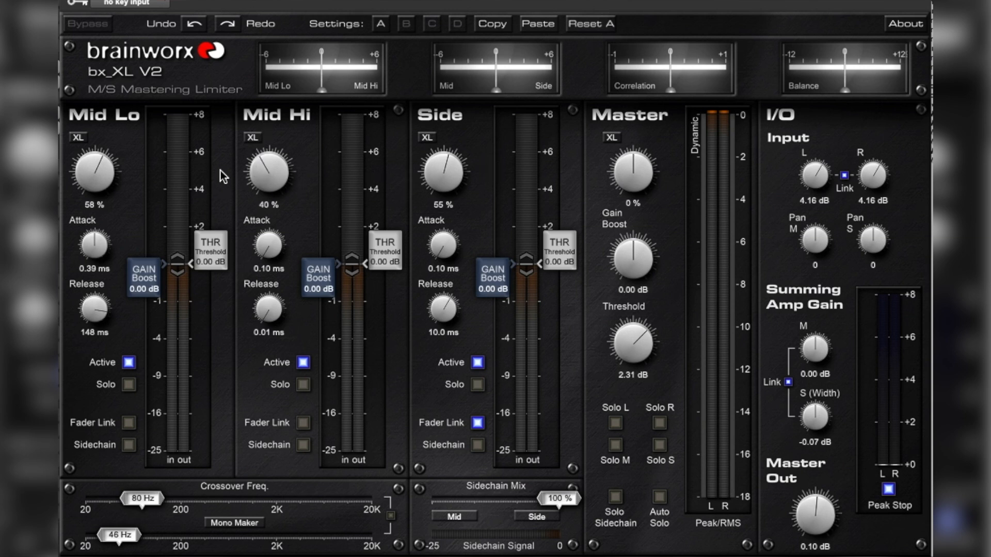
mouse_move(264, 173)
mouse_down()
mouse_move(270, 126)
mouse_move(260, 177)
mouse_up()
drag(139, 495, 146, 497)
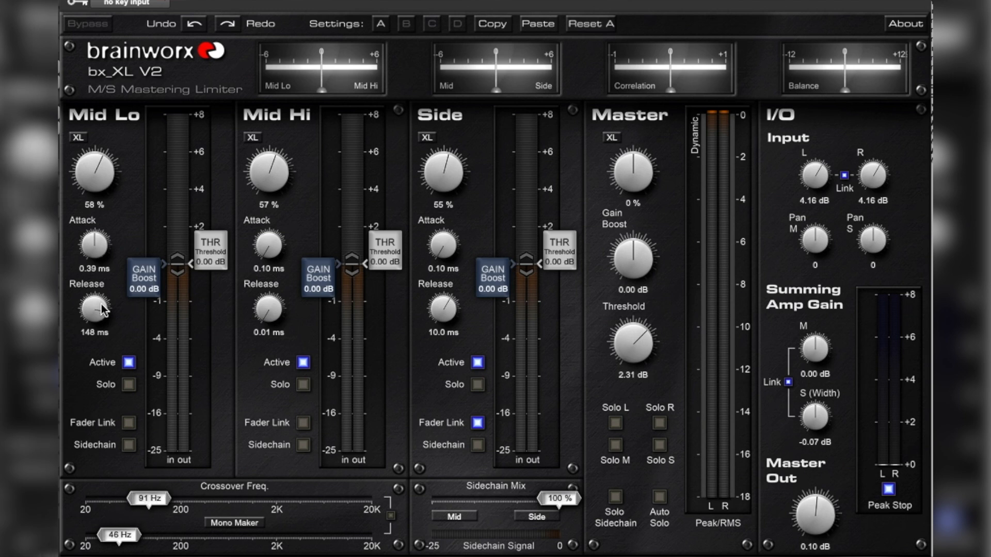
mouse_move(78, 191)
mouse_down()
mouse_move(47, 198)
mouse_move(75, 200)
mouse_up()
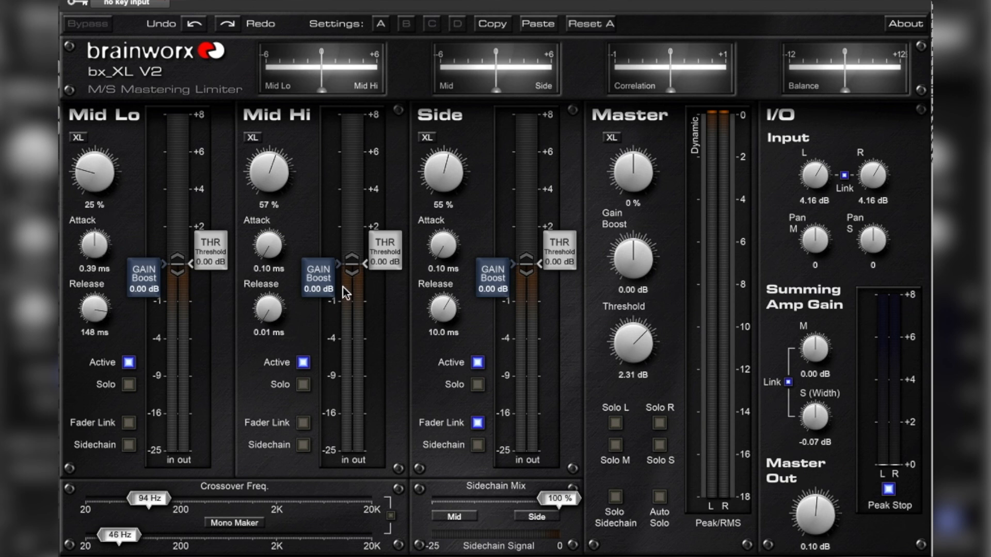
Set the summing amp gain to 1.74 dB for M and 1.72 dB for S (Width), and unlink the two
mouse_move(812, 406)
mouse_down()
mouse_move(807, 376)
mouse_move(809, 390)
mouse_up()
mouse_move(805, 428)
mouse_down()
mouse_move(812, 412)
mouse_move(806, 428)
mouse_move(806, 411)
mouse_move(799, 418)
mouse_up()
click(788, 383)
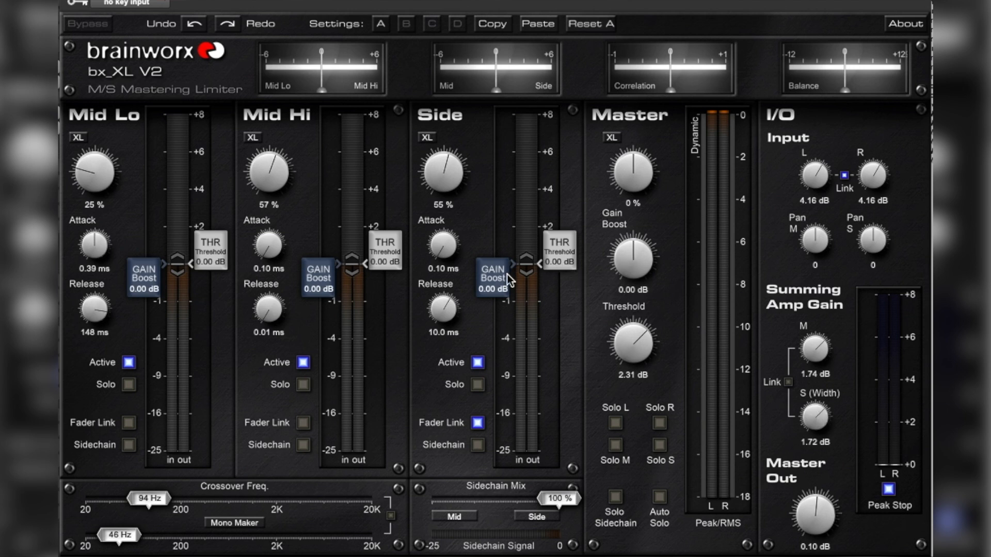
Try a linked Side gain boost of up to 4.38 dB, return it to 0 dB, and set the S (Width) summing gain to 0.16 dB
drag(500, 280, 490, 238)
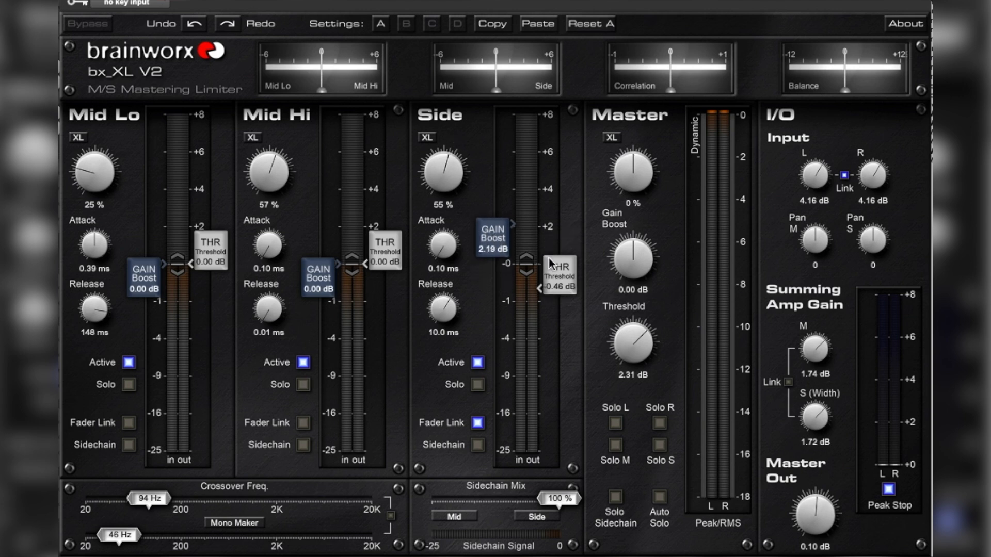
drag(813, 413, 809, 434)
drag(489, 258, 494, 222)
mouse_move(560, 297)
mouse_down()
mouse_move(559, 256)
mouse_move(558, 289)
mouse_up()
drag(495, 226, 494, 194)
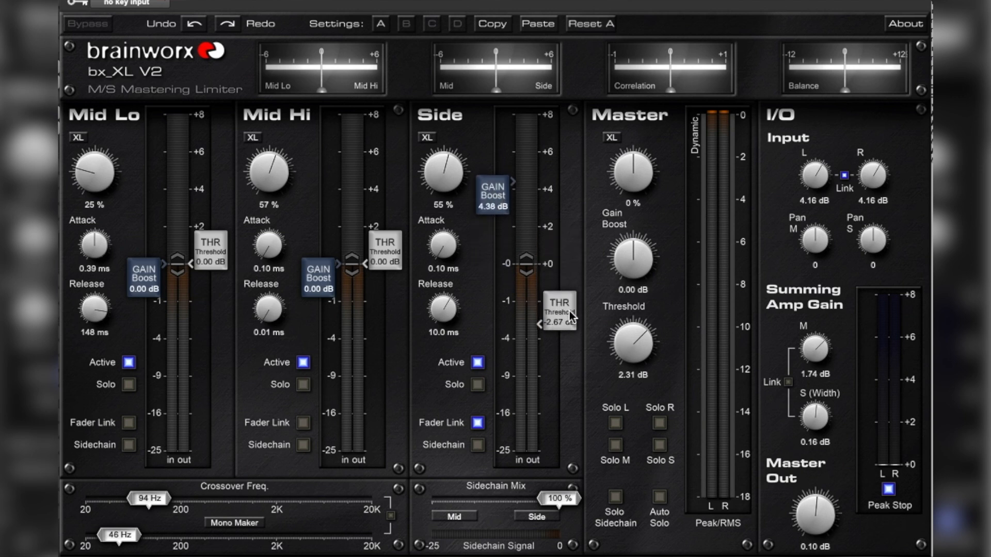
drag(492, 238, 492, 317)
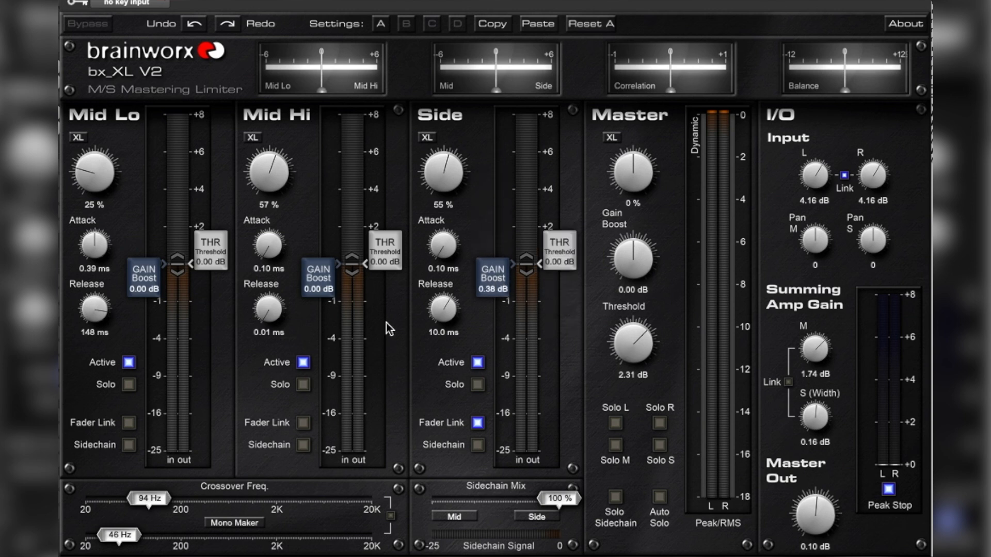
Lower the Mid Lo threshold to -3.32 dB and set the Mid Lo gain boost to about 0.56 dB
drag(197, 261, 209, 280)
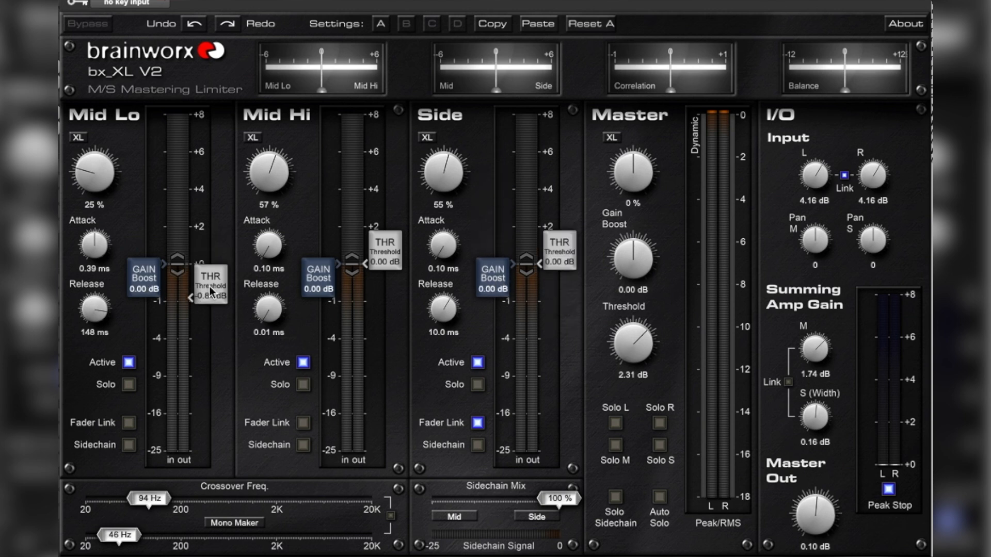
drag(148, 284, 160, 254)
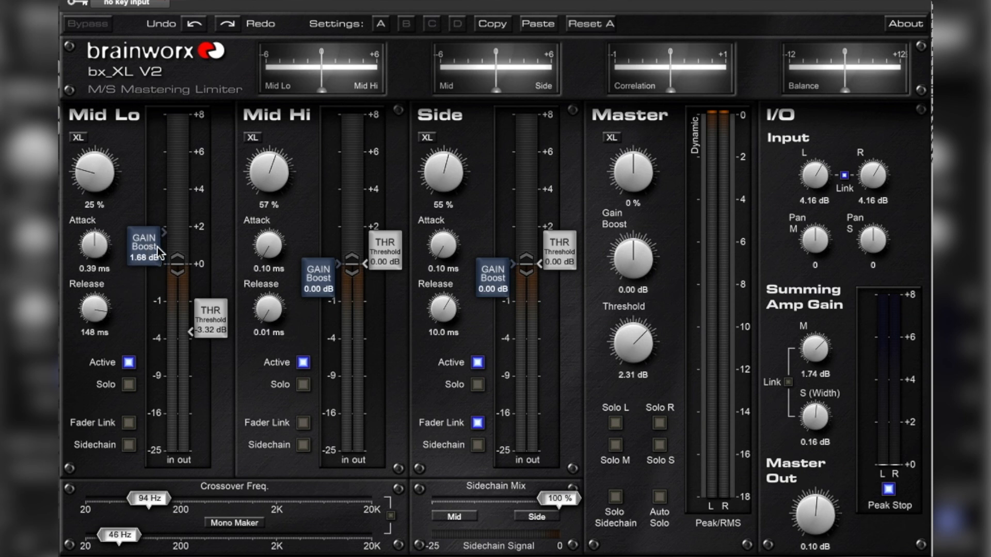
drag(150, 259, 151, 280)
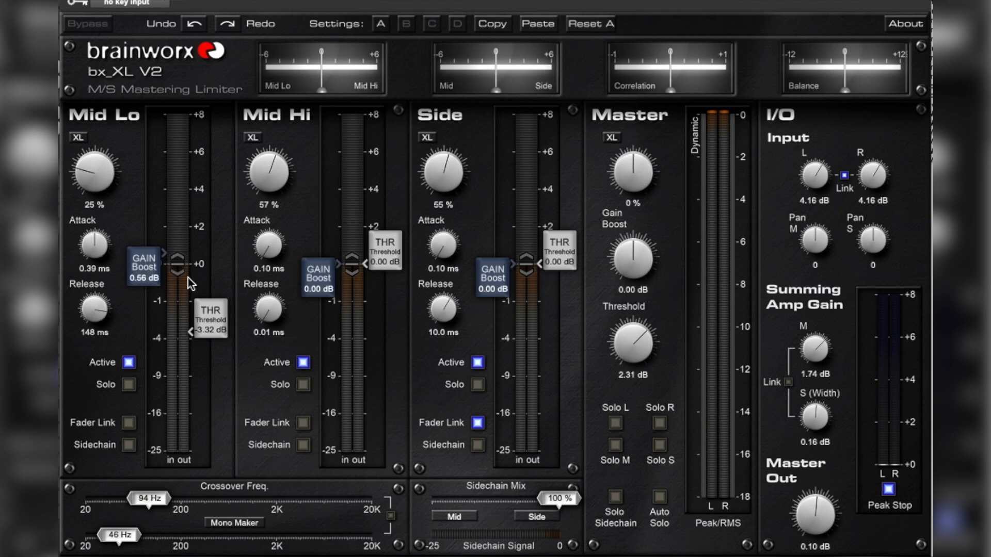
Set Mid Hi to 3.71 dB gain boost and 71% XL with Fader Link on, and raise the linked input gain to 5.68 dB
drag(310, 236, 311, 217)
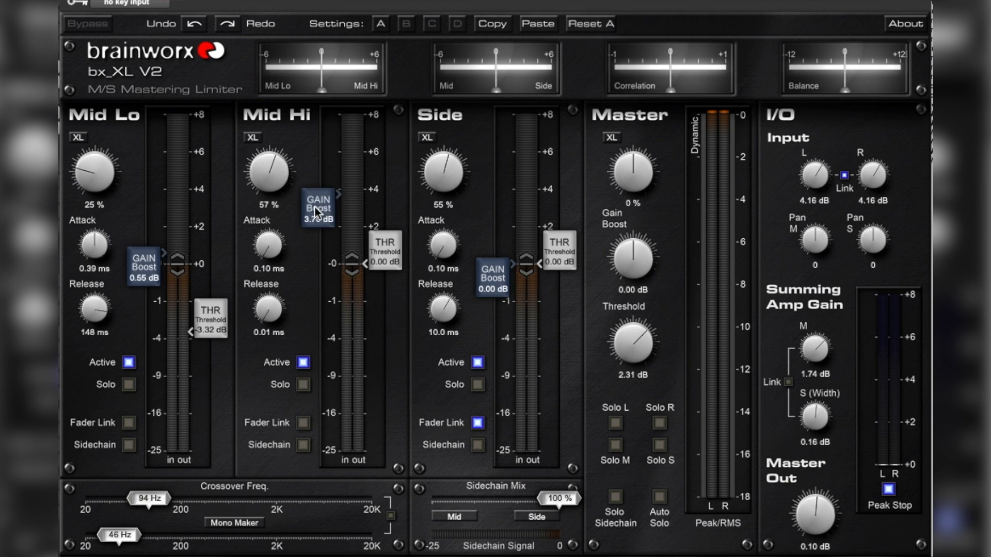
drag(273, 186, 269, 168)
click(355, 252)
drag(808, 192, 810, 175)
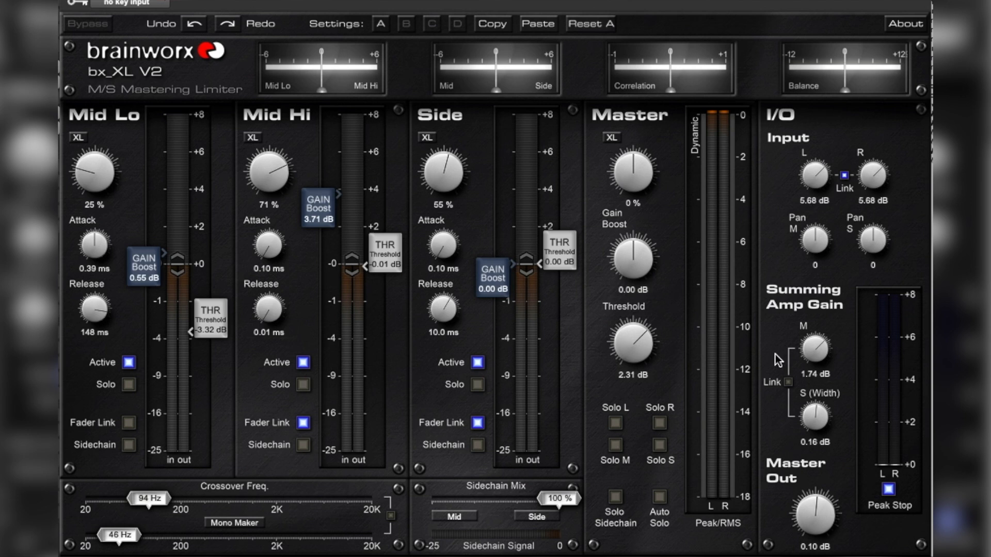